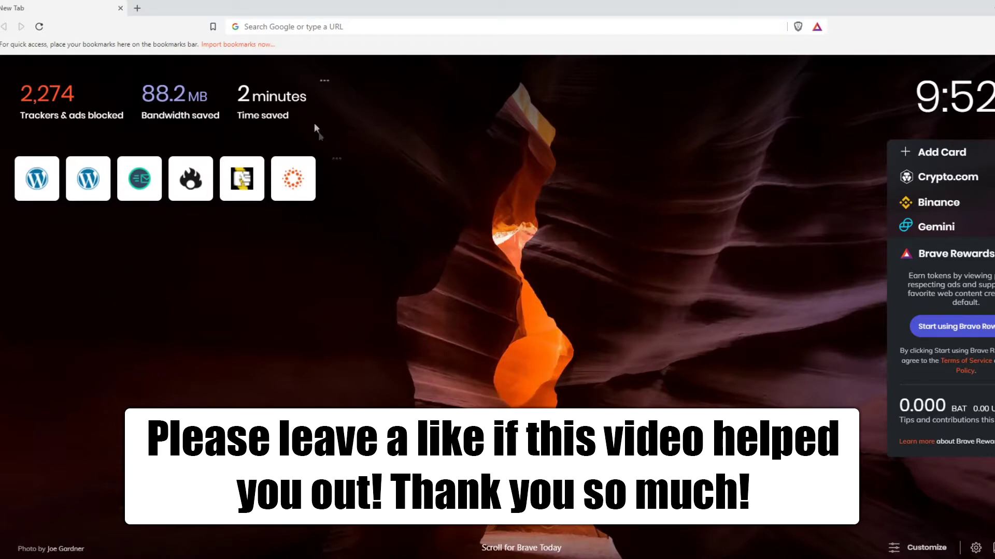
Step: Search Google for 'ads bing' in Brave
click(313, 32)
text(ads bing)
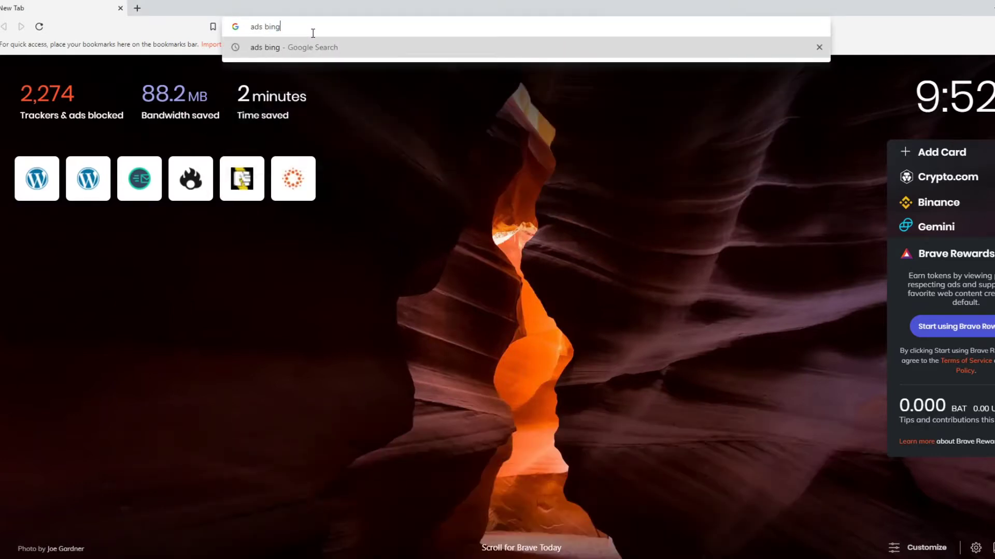
key(Return)
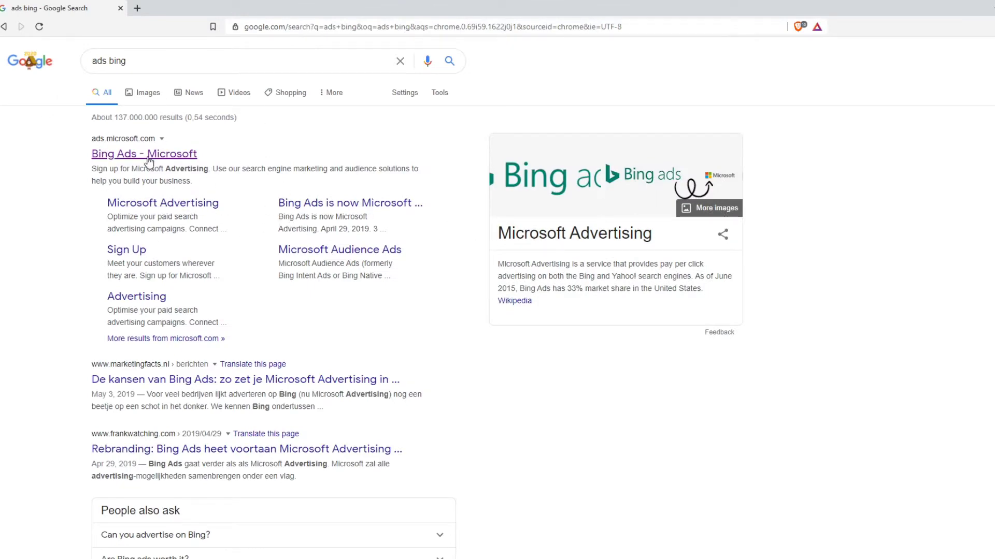
Step: Open the Bing Ads – Microsoft result, verify identity with an emailed code, and decline the authenticator app
click(127, 156)
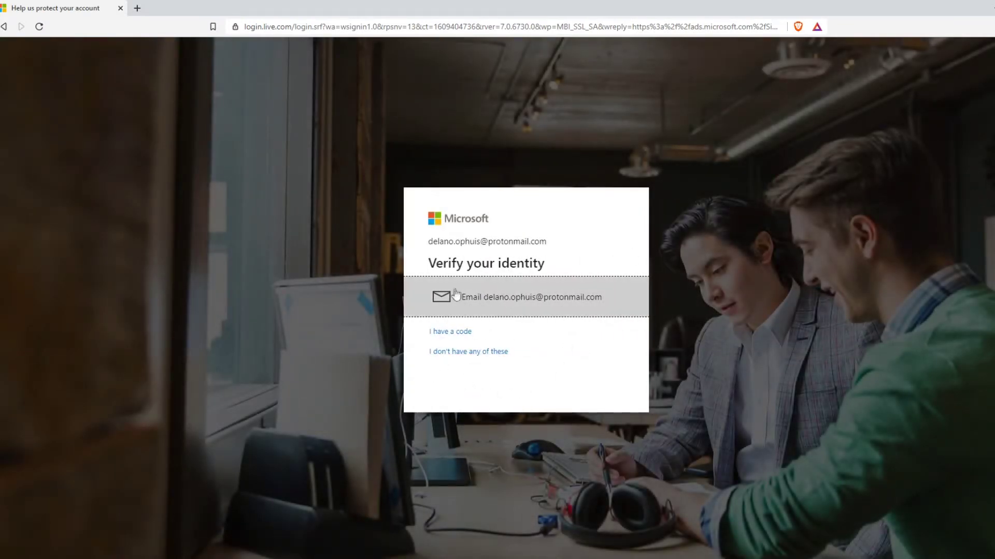
click(518, 306)
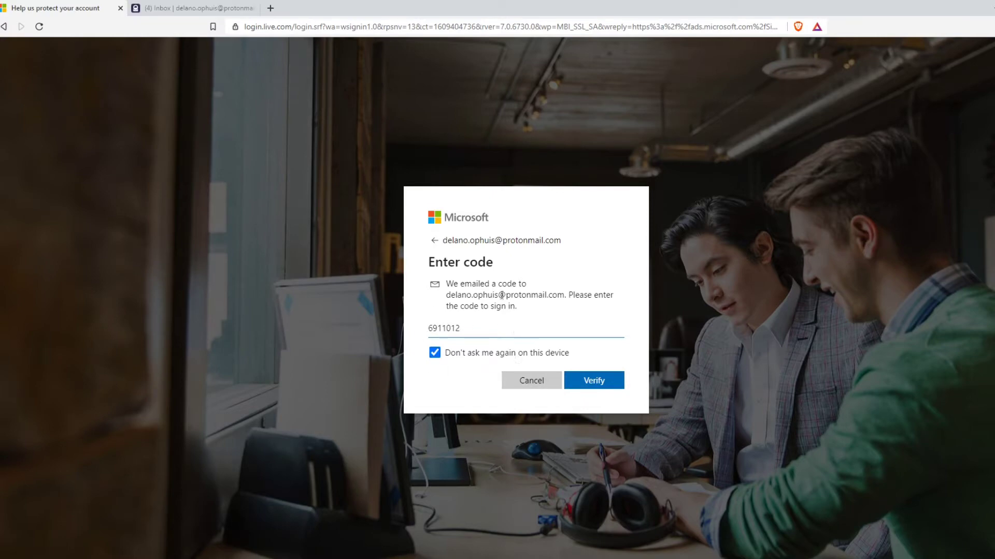
click(571, 380)
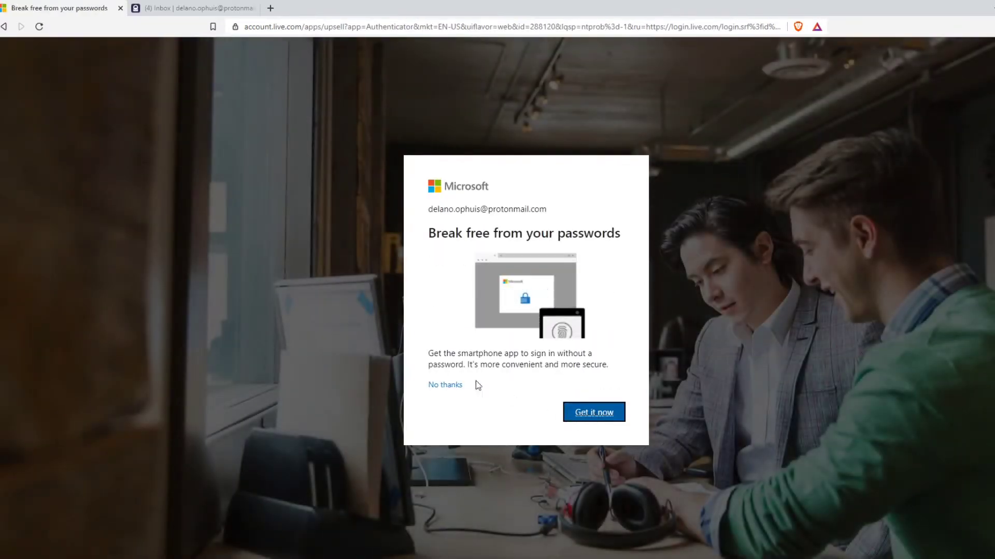
click(447, 385)
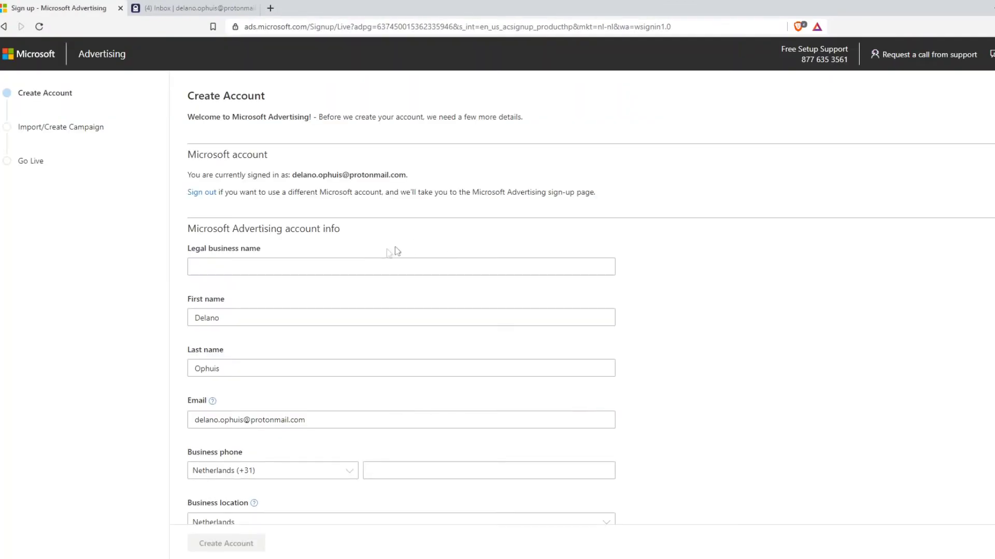
Step: Enter the legal business name and phone, keep 'To promote this business', accept the terms, and create the account
scroll(317, 266, down, 5)
scroll(344, 349, down, 3)
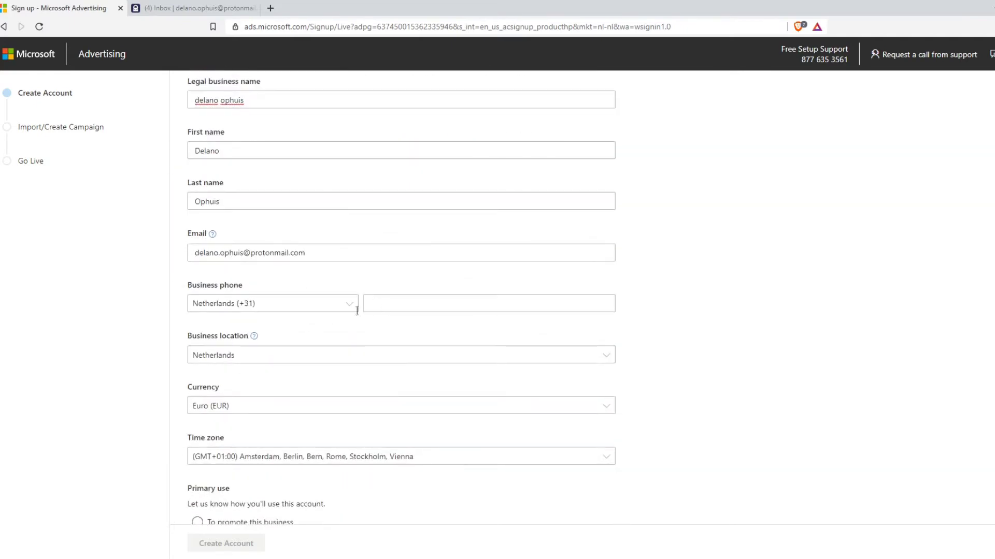
scroll(342, 363, down, 3)
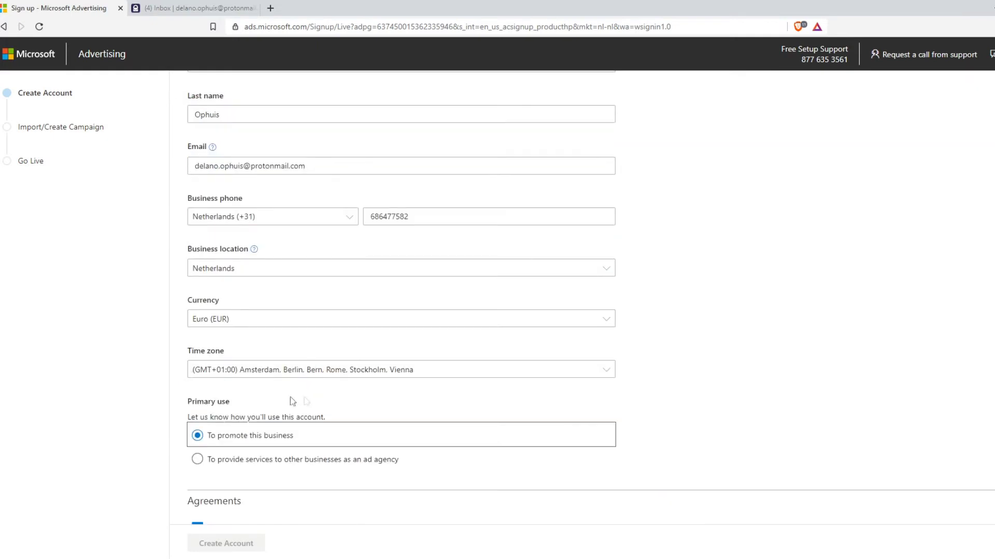
drag(231, 404, 191, 405)
click(182, 409)
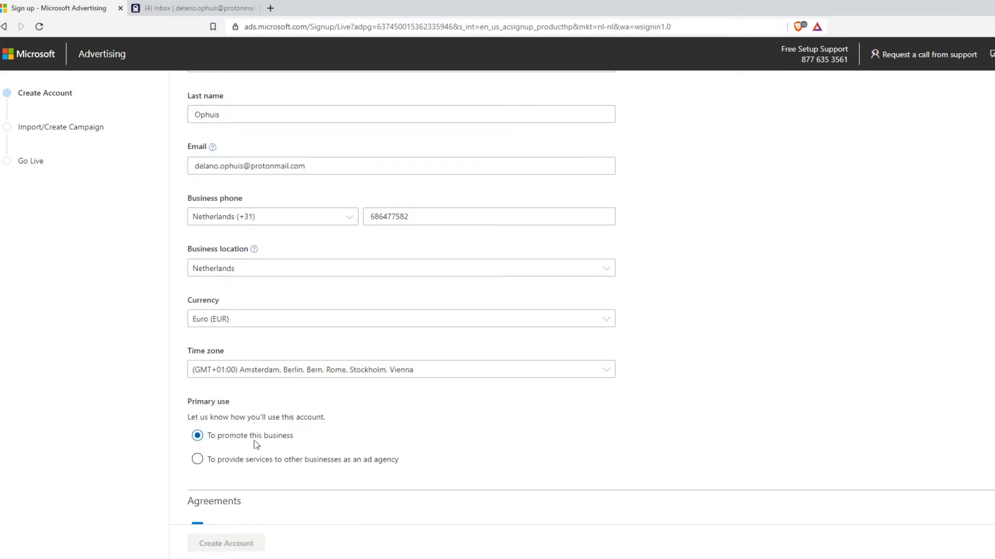
scroll(269, 456, down, 1)
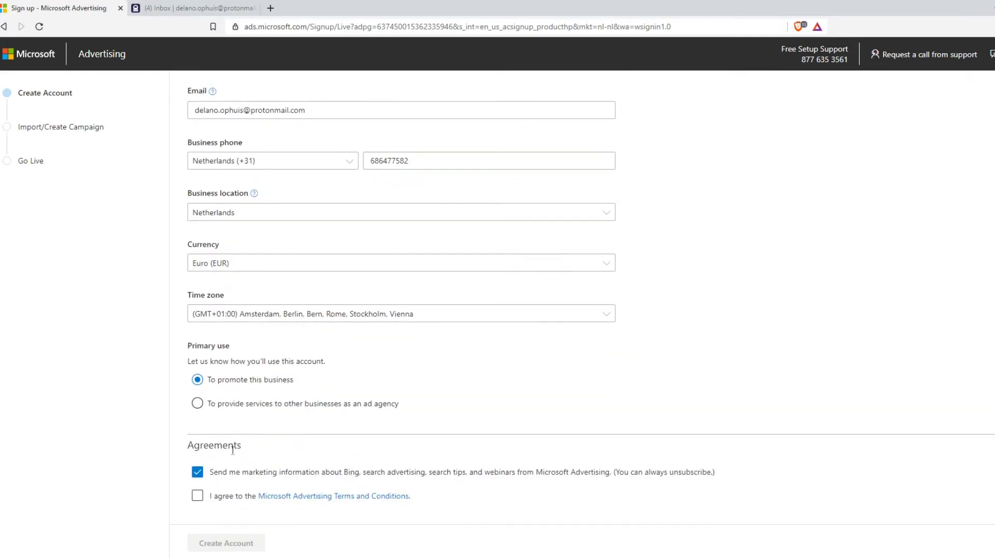
click(194, 497)
scroll(254, 485, up, 3)
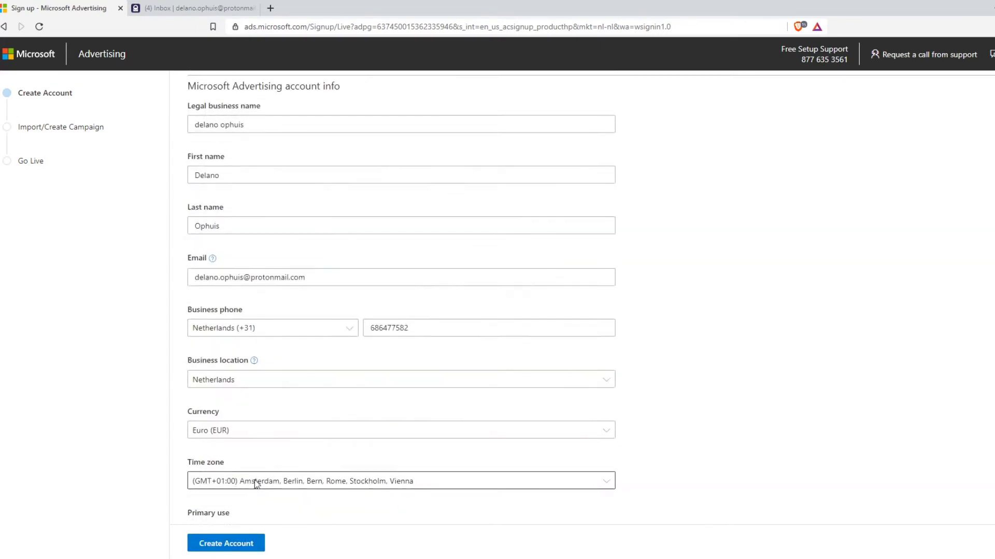
scroll(253, 481, down, 3)
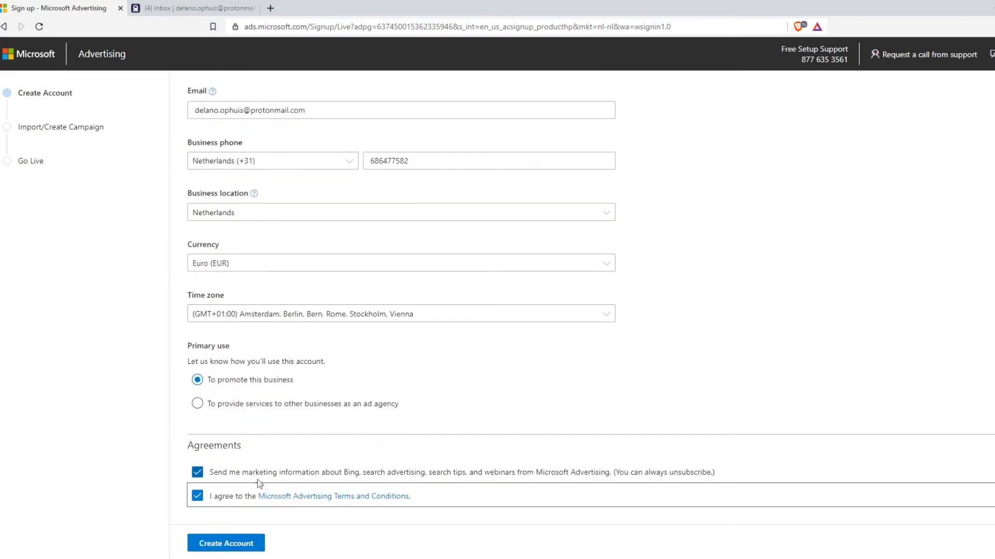
click(231, 546)
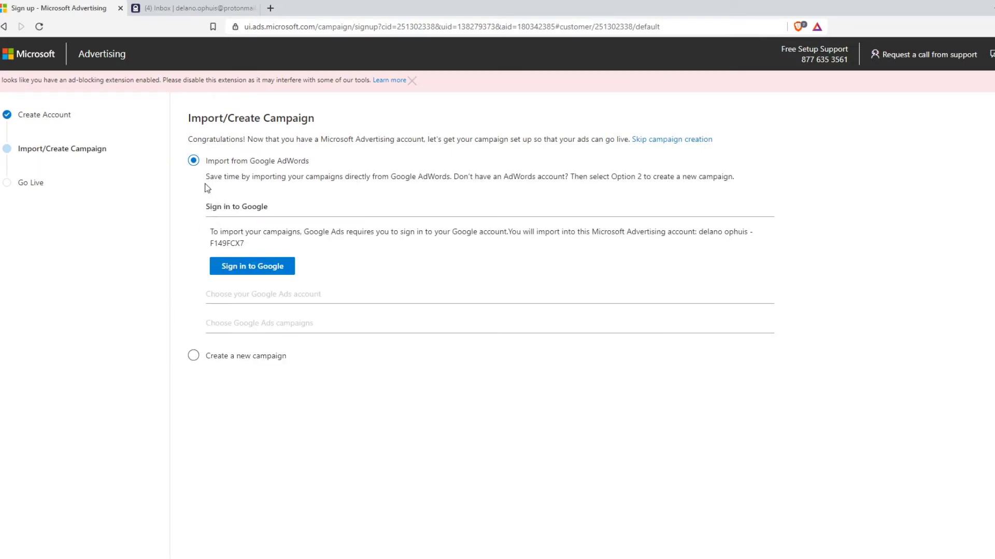
Step: Choose Create a new campaign instead of Import from Google AdWords
drag(234, 180, 207, 207)
click(173, 265)
click(194, 358)
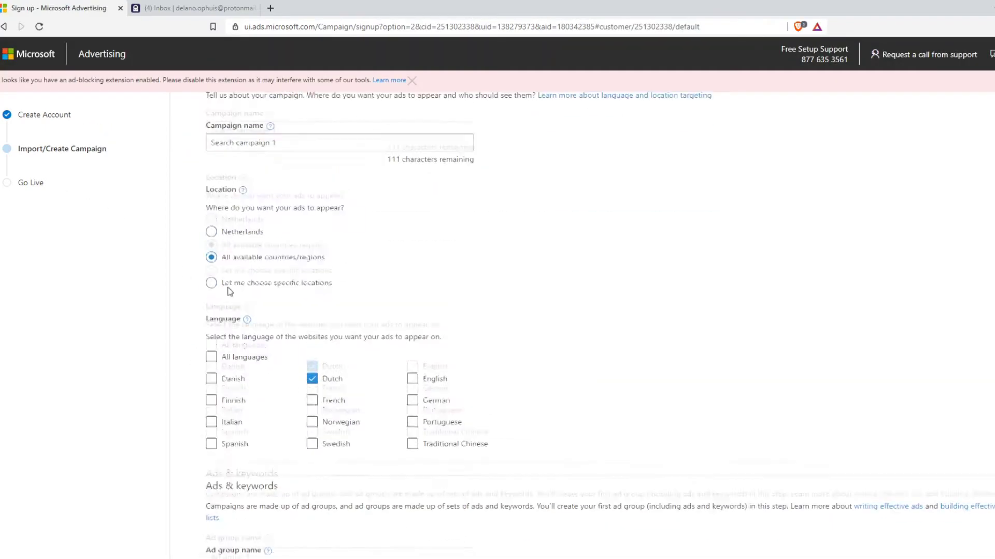
click(287, 270)
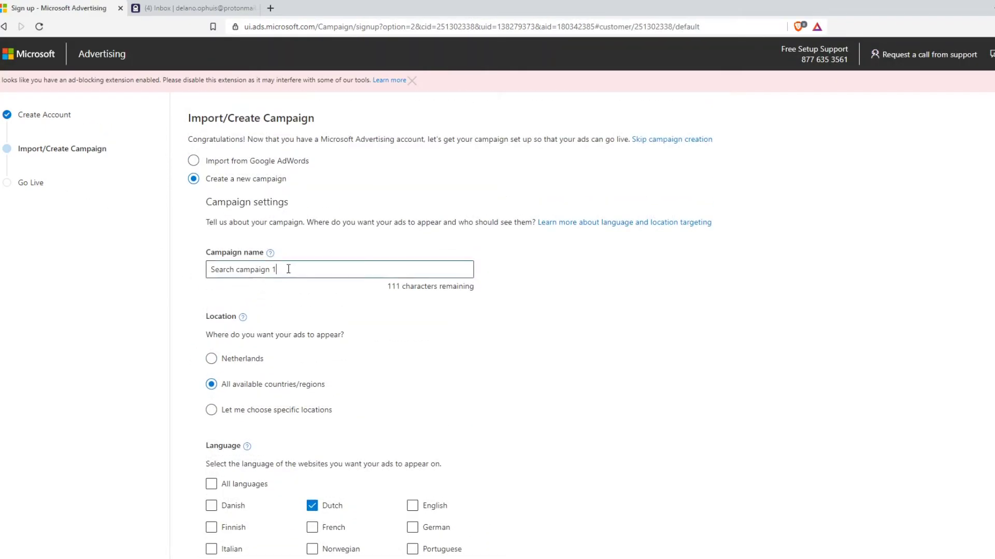
Step: Rename the campaign to Campaign 1 and switch its language from Dutch to English
drag(284, 269, 206, 273)
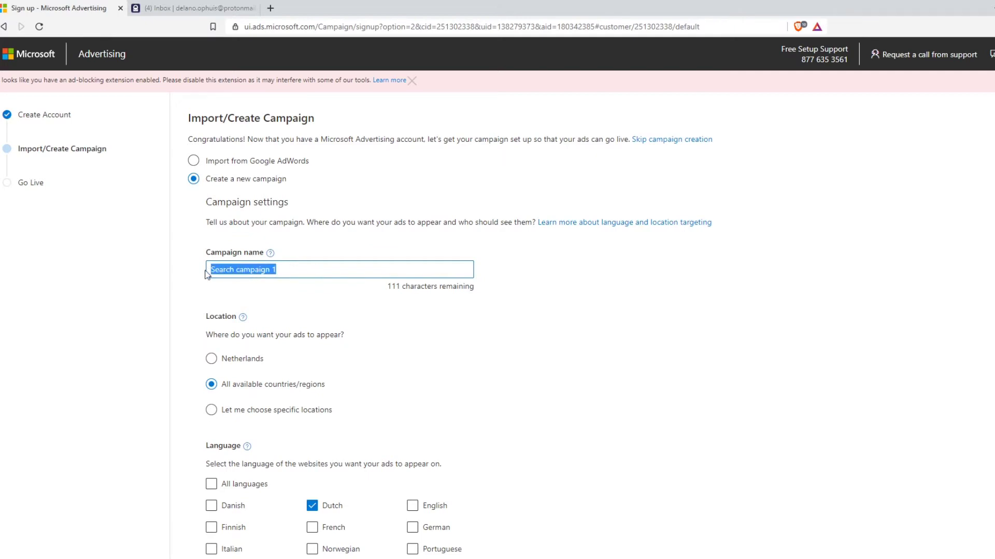
text(c)
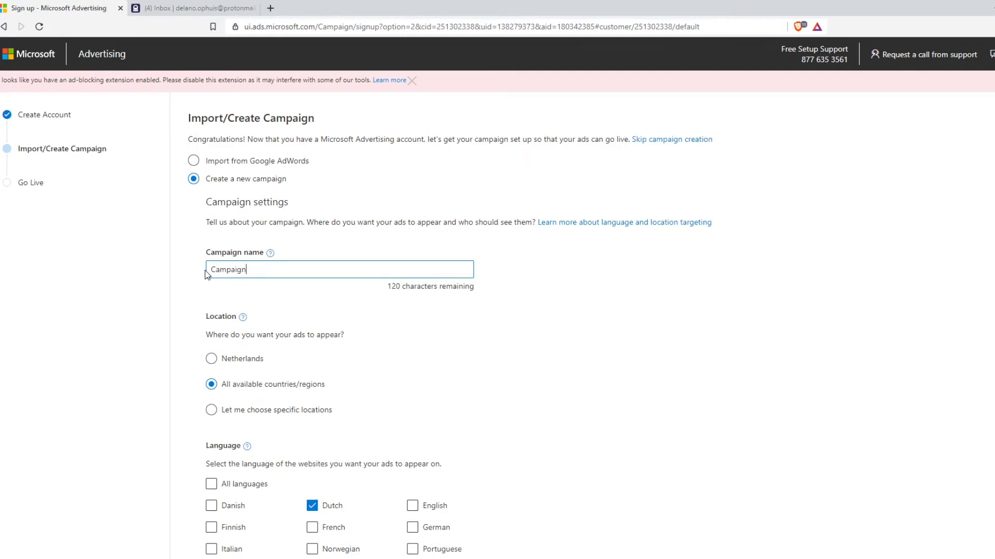
scroll(178, 358, down, 1)
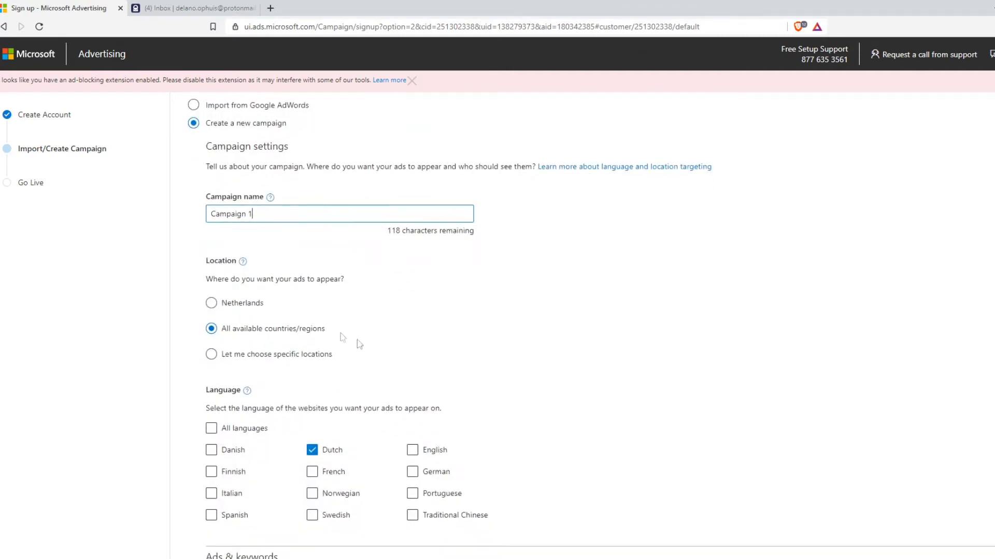
scroll(252, 296, down, 1)
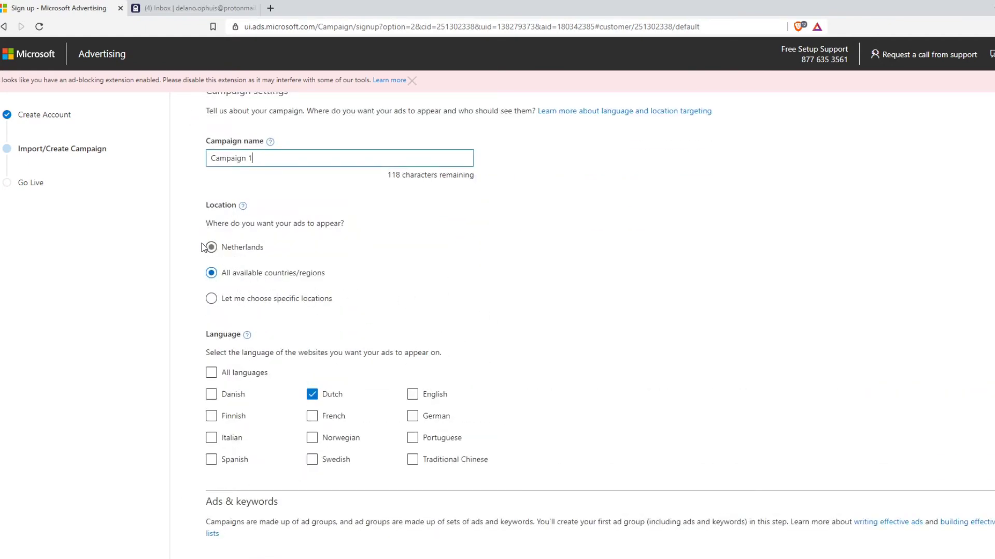
scroll(239, 279, down, 1)
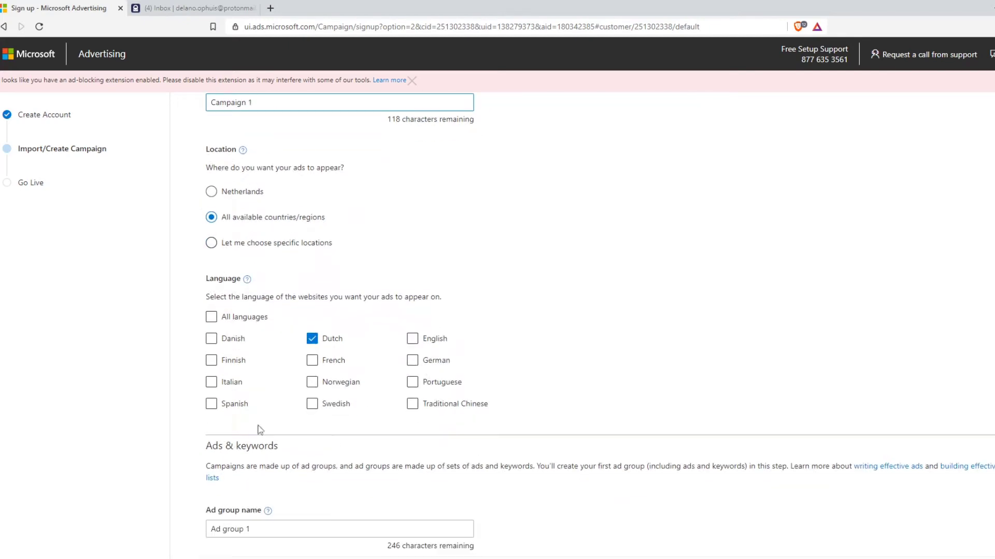
click(316, 342)
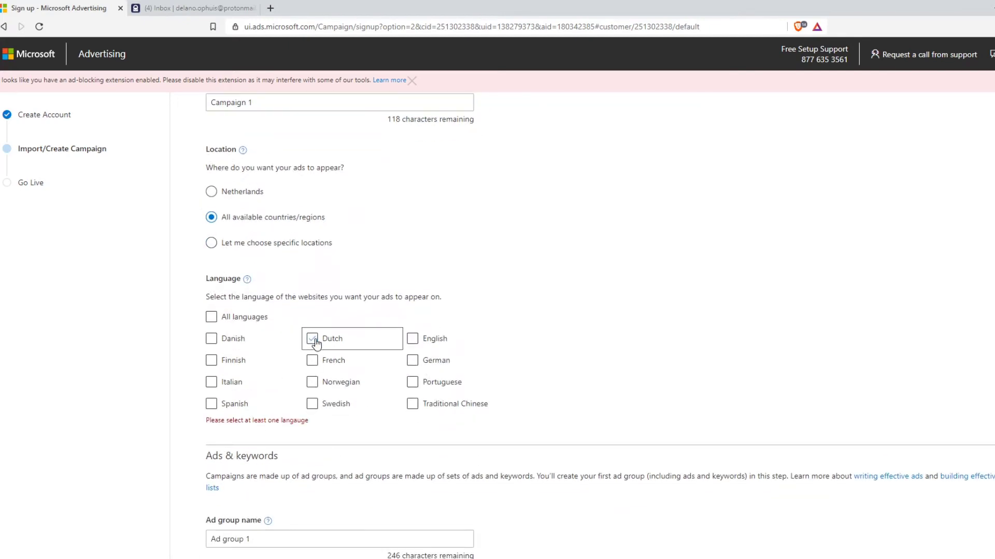
click(417, 339)
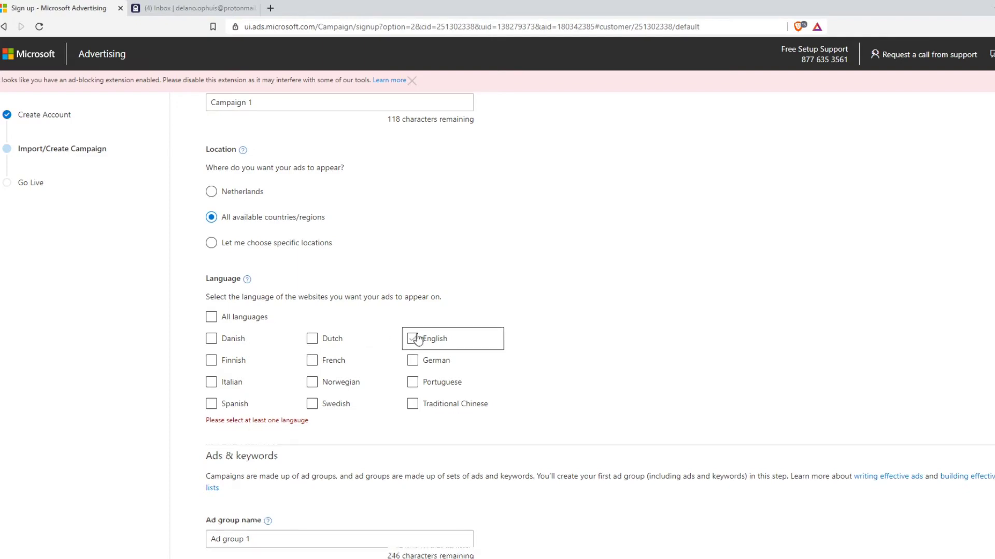
Step: Keep the ad group name as Ad group 1
scroll(357, 381, down, 2)
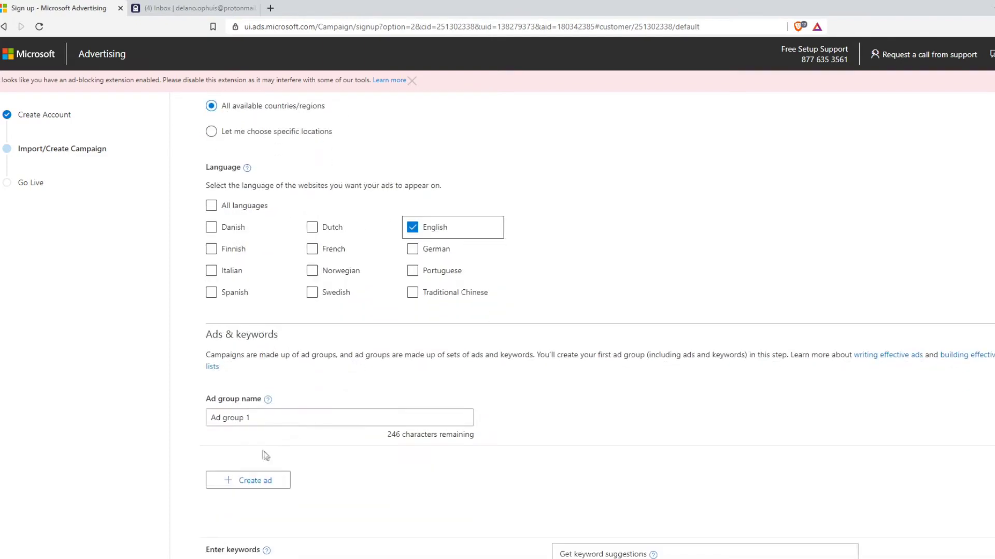
click(262, 417)
drag(262, 417, 211, 433)
click(273, 420)
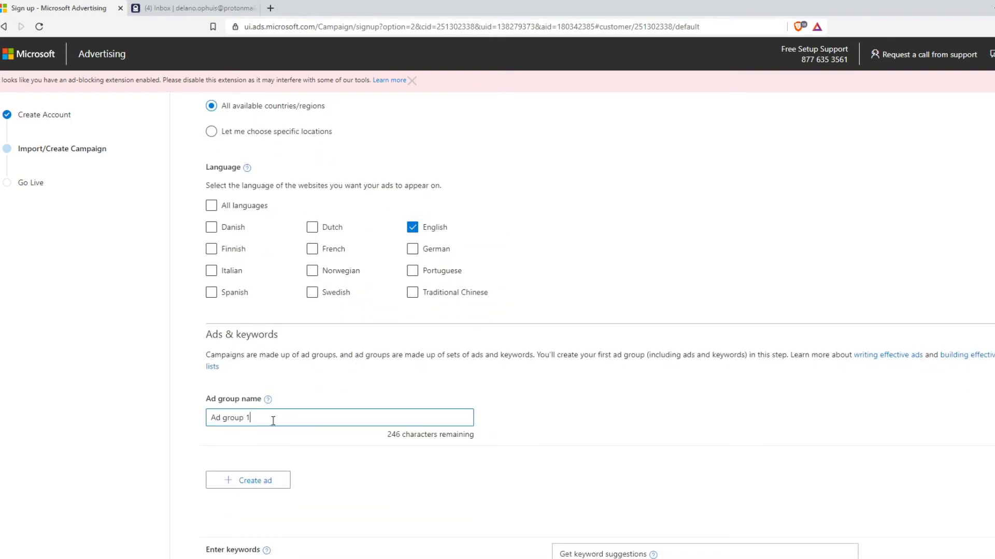
click(243, 484)
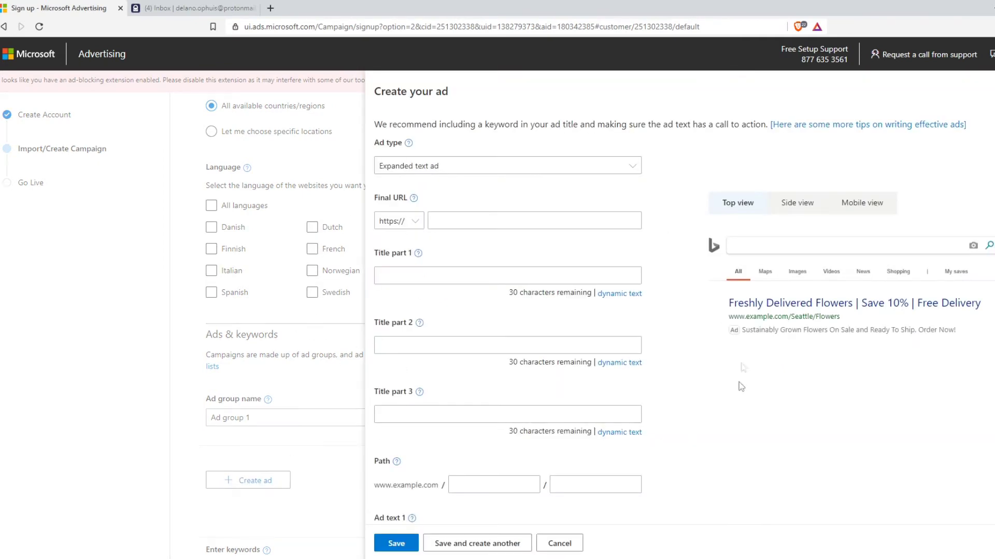
Step: Leave the ad type as Expanded text ad and cancel the Create your ad form unsaved
click(464, 166)
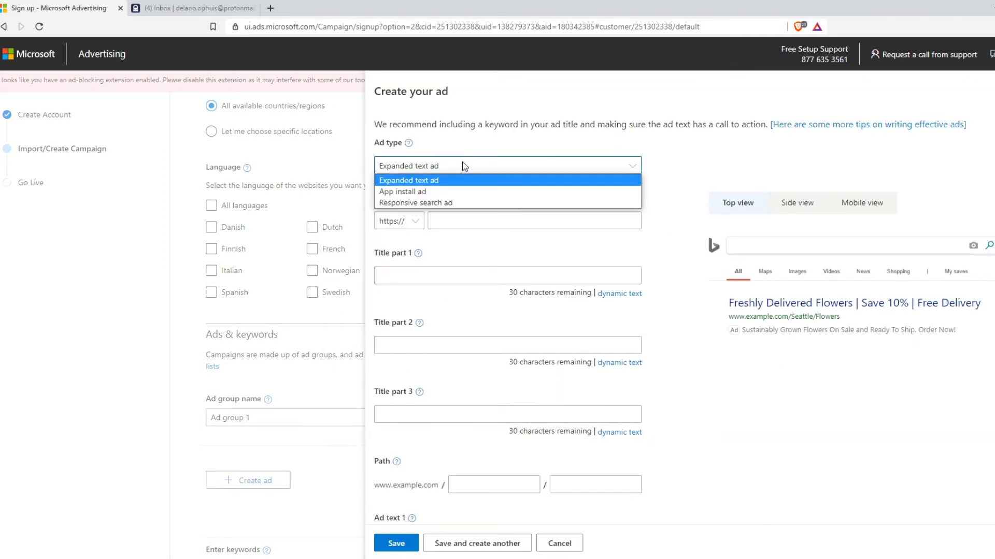
click(464, 166)
scroll(628, 324, down, 6)
scroll(595, 384, up, 6)
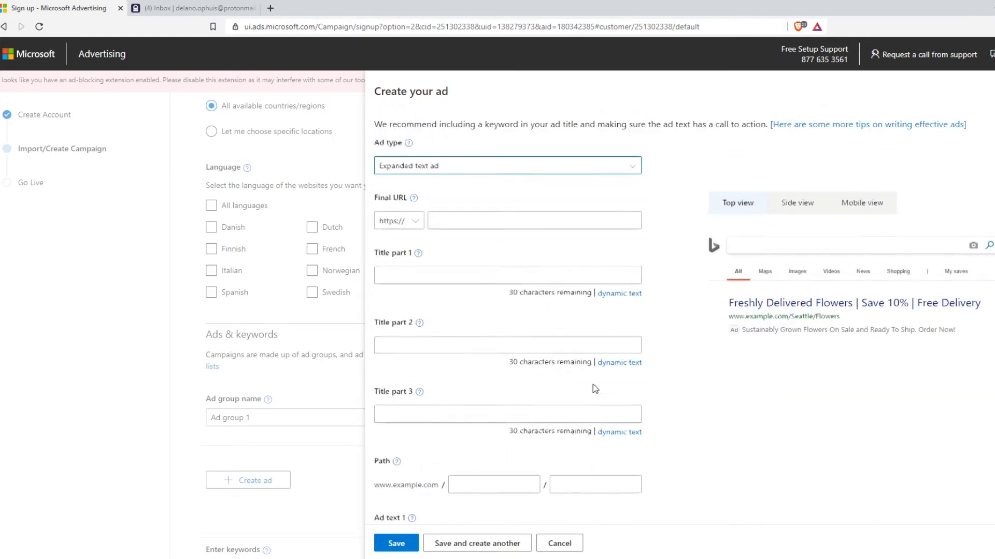
click(455, 226)
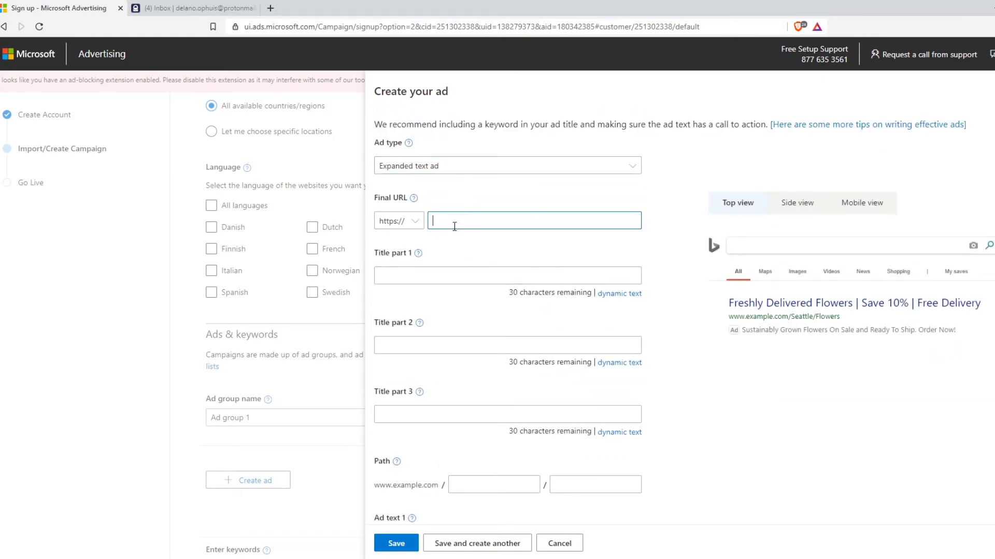
click(420, 275)
scroll(420, 275, down, 1)
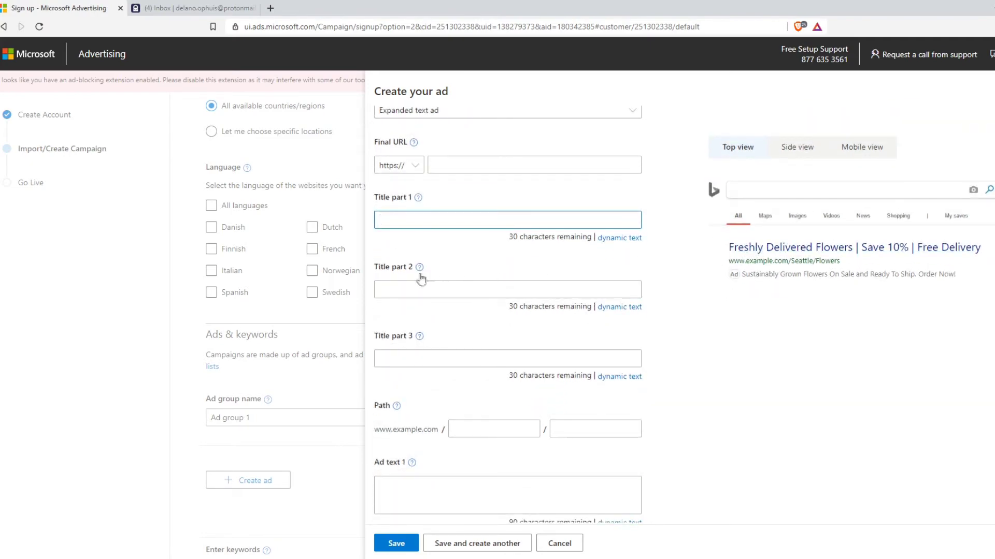
scroll(459, 322, up, 1)
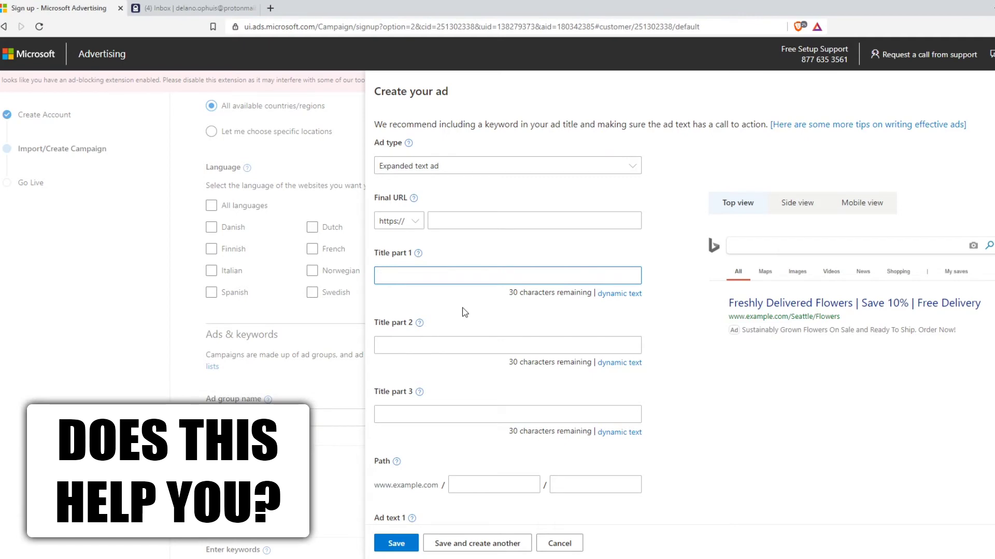
scroll(465, 312, down, 6)
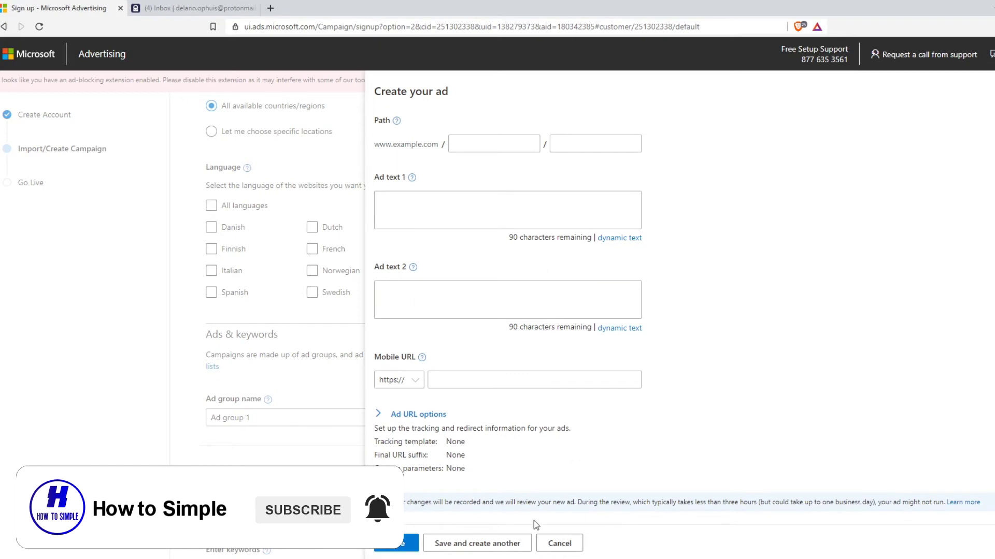
click(556, 543)
scroll(345, 493, down, 6)
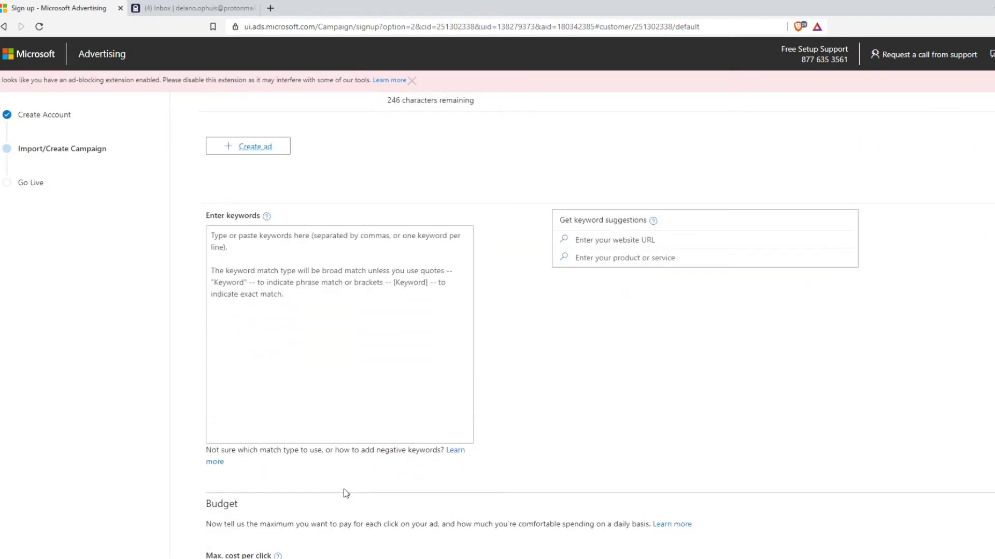
Step: Add the keywords eggs, egg recipes, eggs benedict, recipes and fresh eggs to the ad group
scroll(346, 493, up, 3)
click(231, 452)
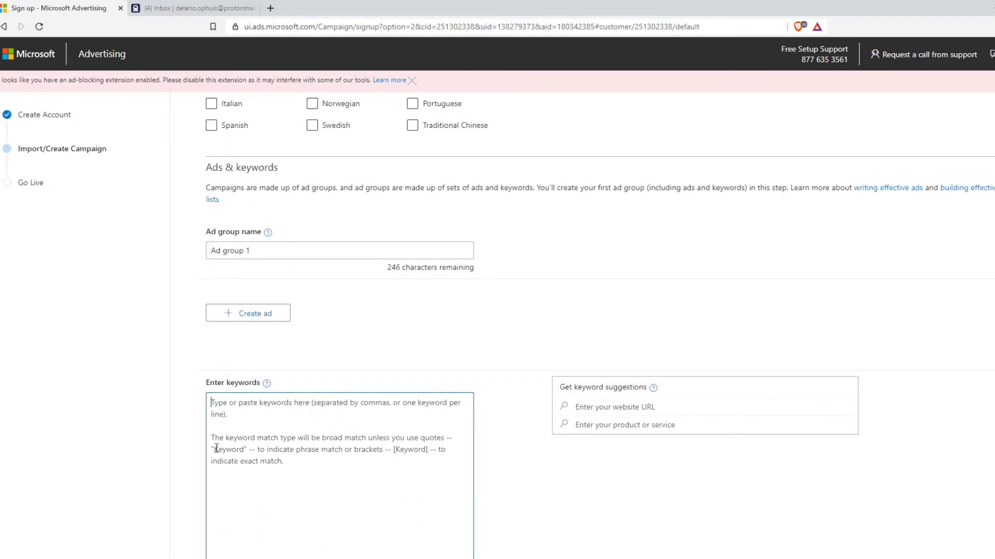
text(eggs,)
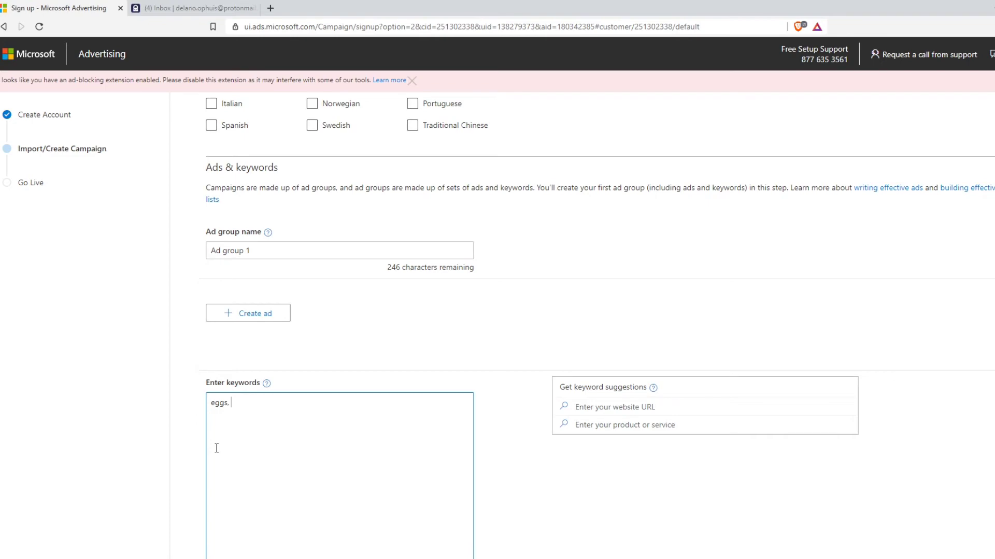
text( hea)
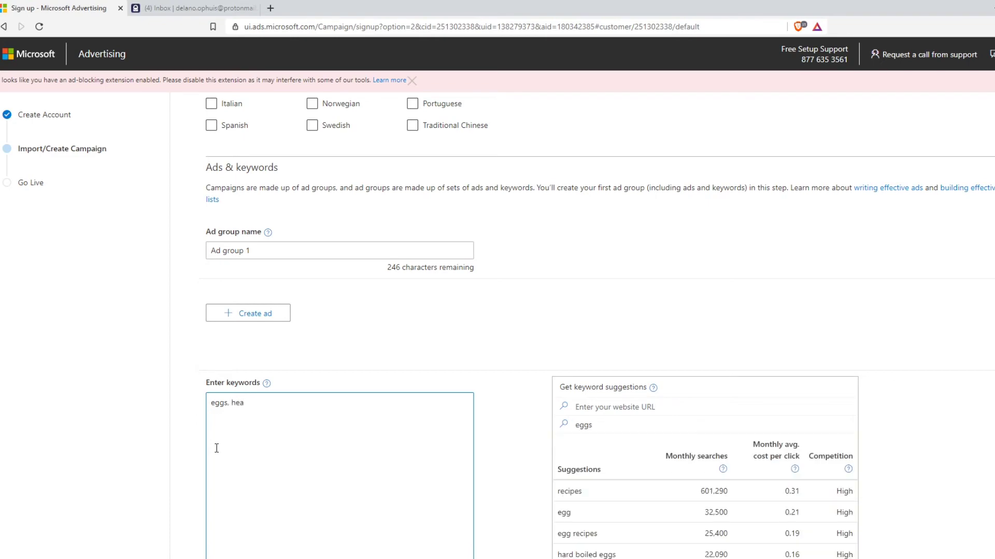
scroll(590, 500, down, 2)
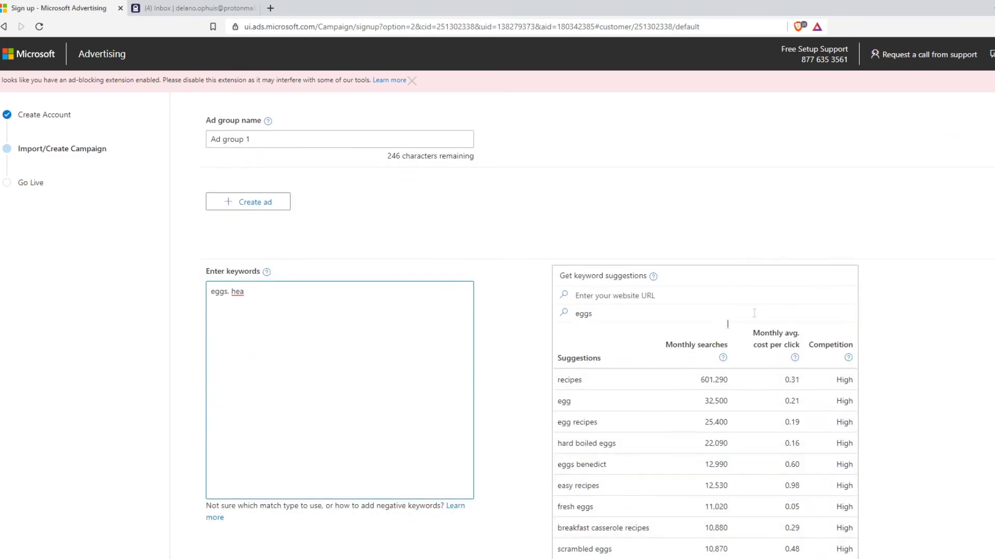
click(599, 421)
click(616, 443)
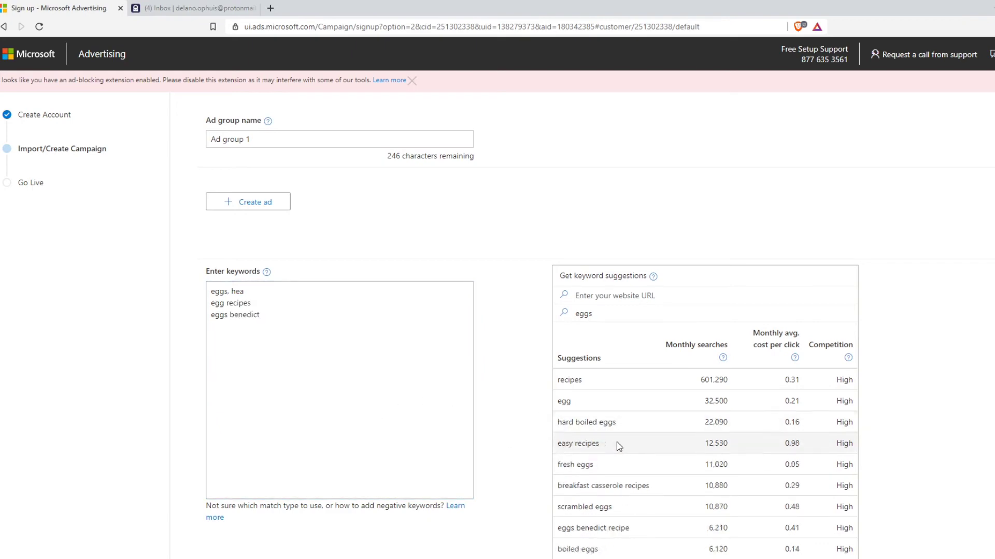
click(611, 381)
click(607, 445)
scroll(270, 384, down, 3)
scroll(382, 404, down, 3)
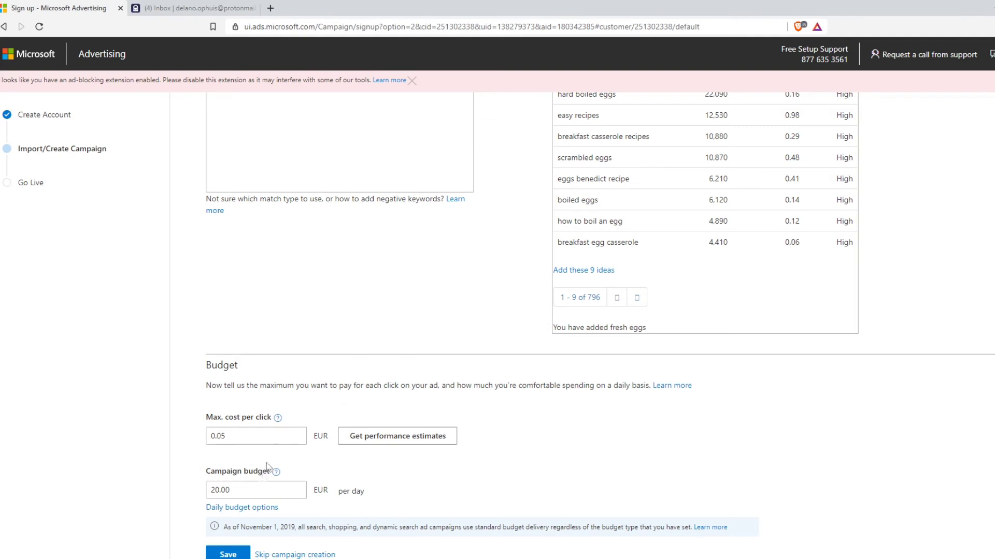
Step: Lower the daily campaign budget from 20.00 to 5.00 EUR and save the campaign
click(244, 490)
text(10)
key(BackSpace)
key(BackSpace)
text(5.)
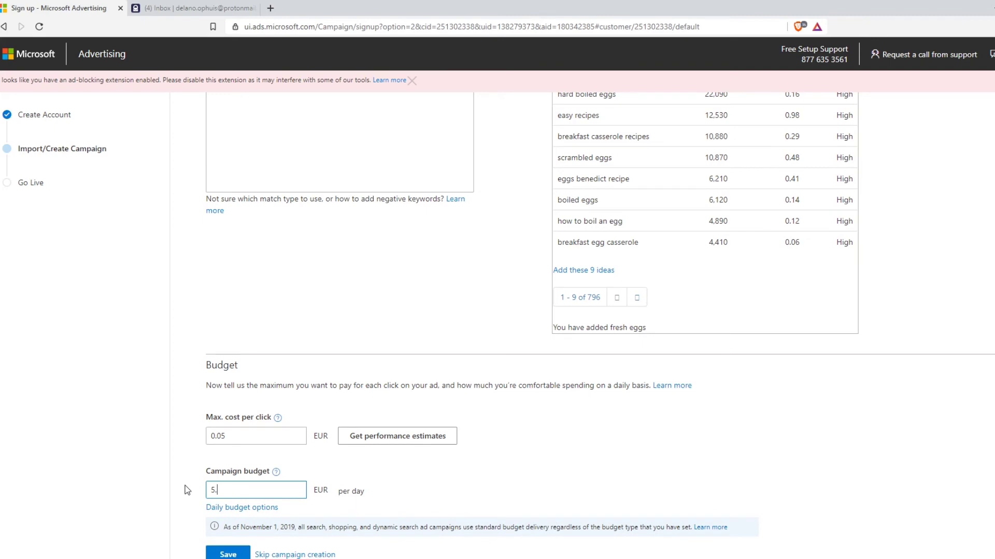
click(197, 478)
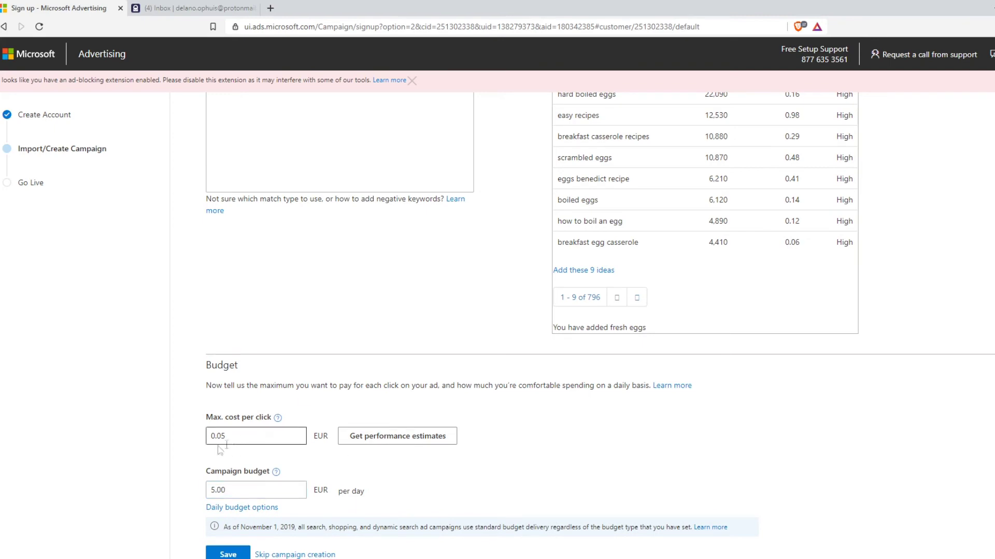
click(227, 555)
Step: Skip campaign creation to continue to the Go Live payment setup
scroll(301, 513, down, 5)
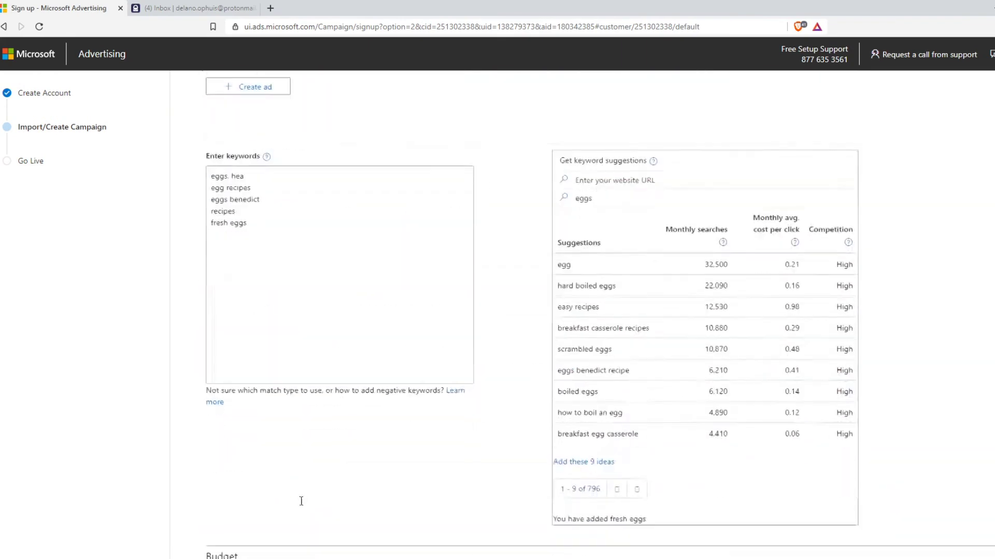
scroll(299, 500, down, 4)
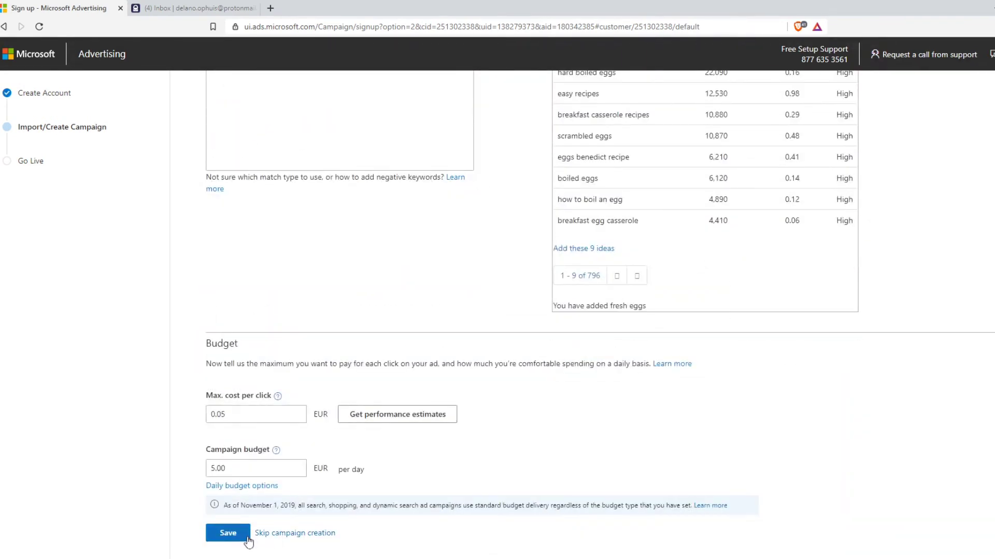
click(280, 541)
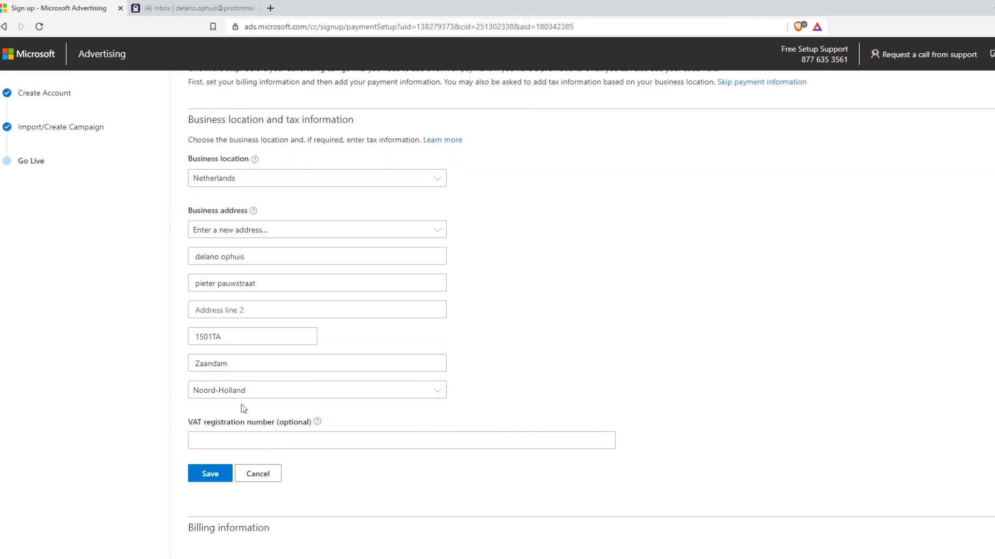
Step: Enter the business street address, postal code, city and province, leave VAT blank, and save
mouse_move(187, 426)
mouse_down()
mouse_move(209, 422)
mouse_move(199, 422)
mouse_up()
click(182, 425)
double_click(293, 423)
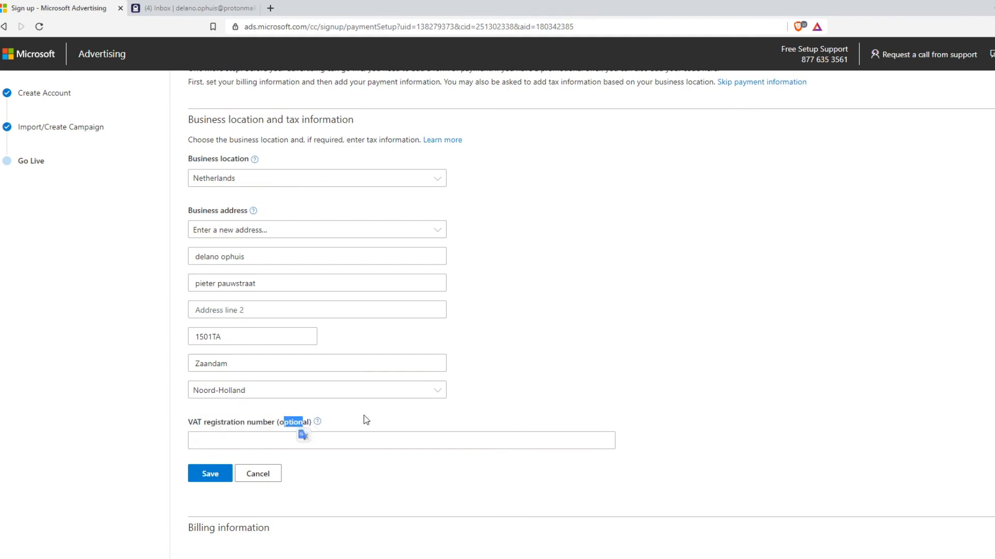
click(210, 474)
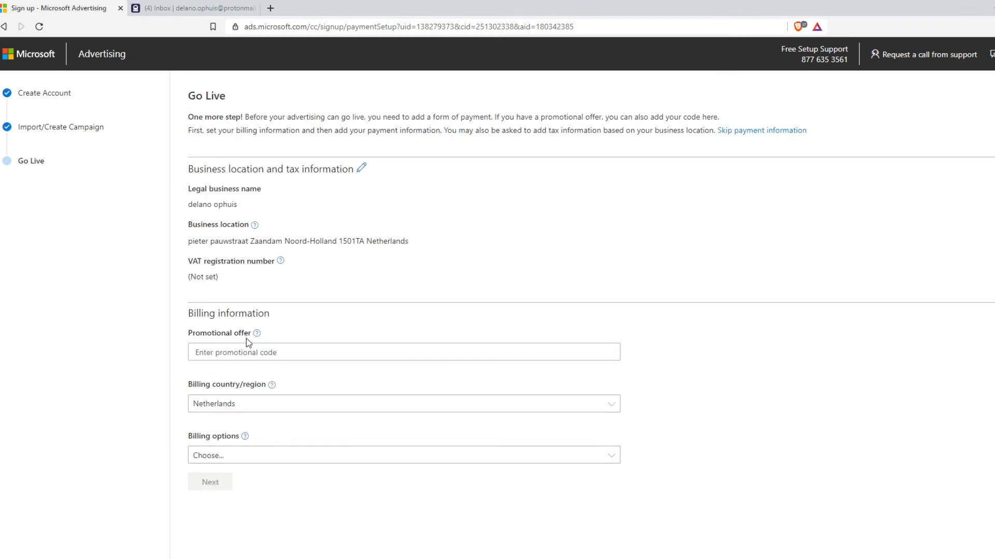
Step: Set the billing option to Prepay with PayPal as the payment method
click(228, 457)
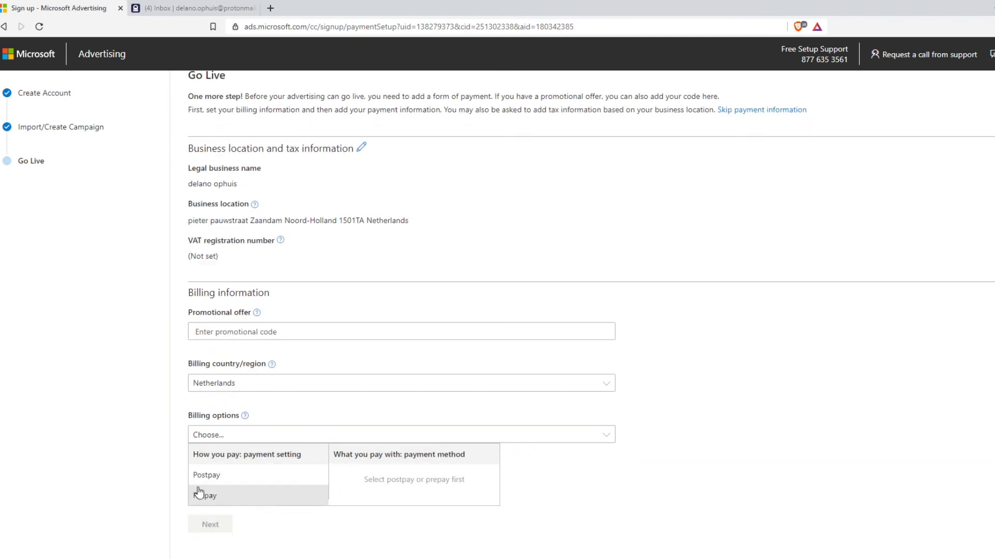
click(203, 475)
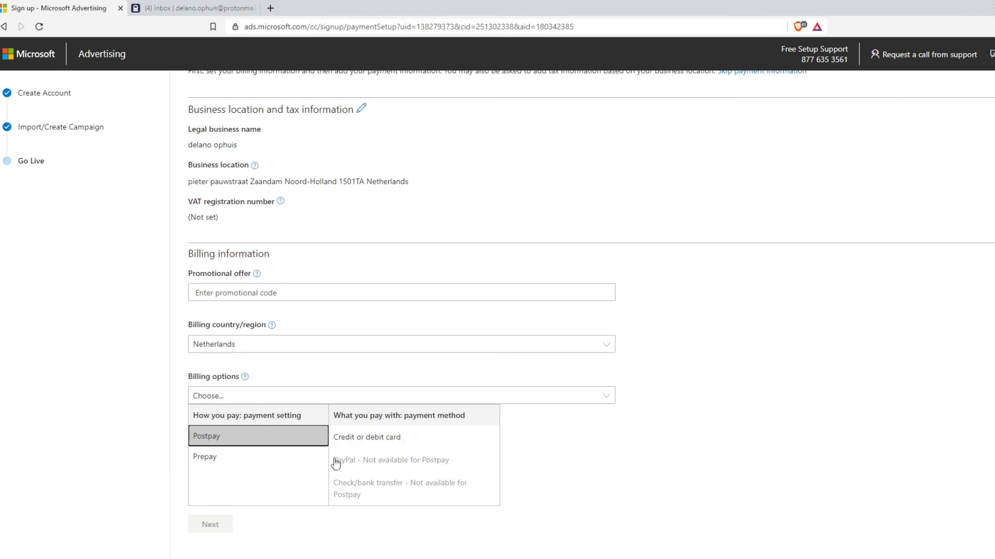
click(221, 464)
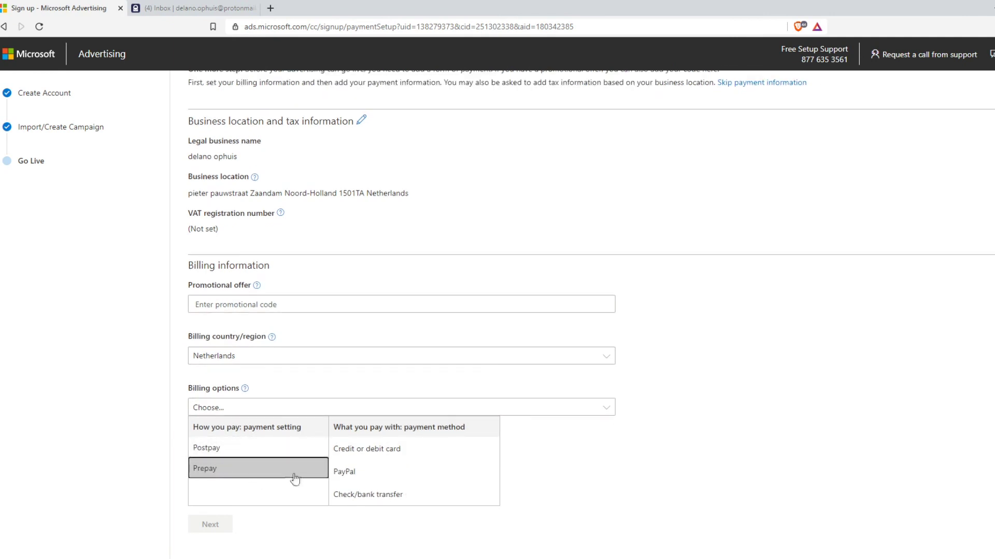
click(342, 472)
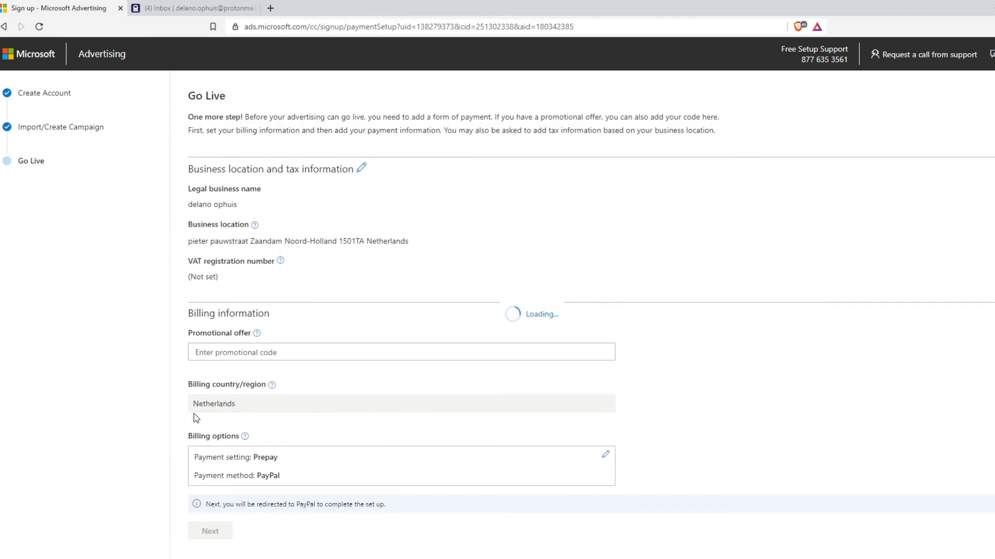